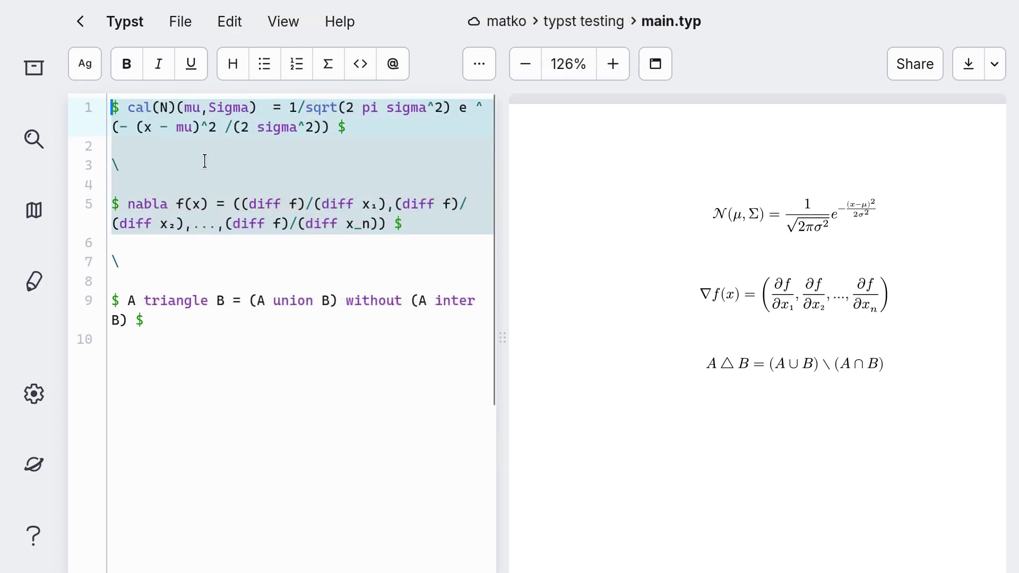
Step: Compare the named and Unicode Gaussian formulas on lines 1–3, matching mu,sigma against μ,σ
click(205, 160)
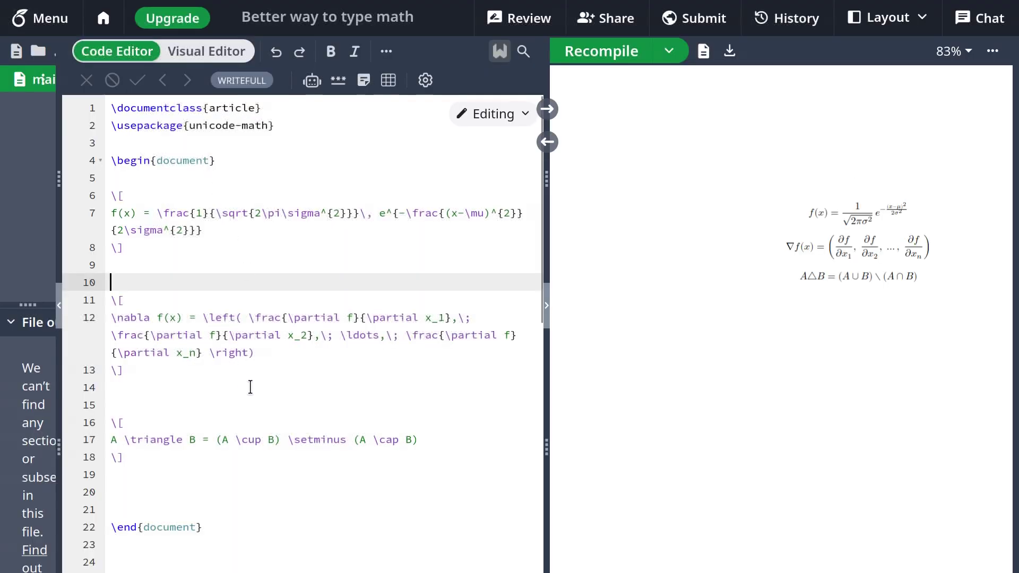
drag(419, 441, 175, 244)
click(226, 283)
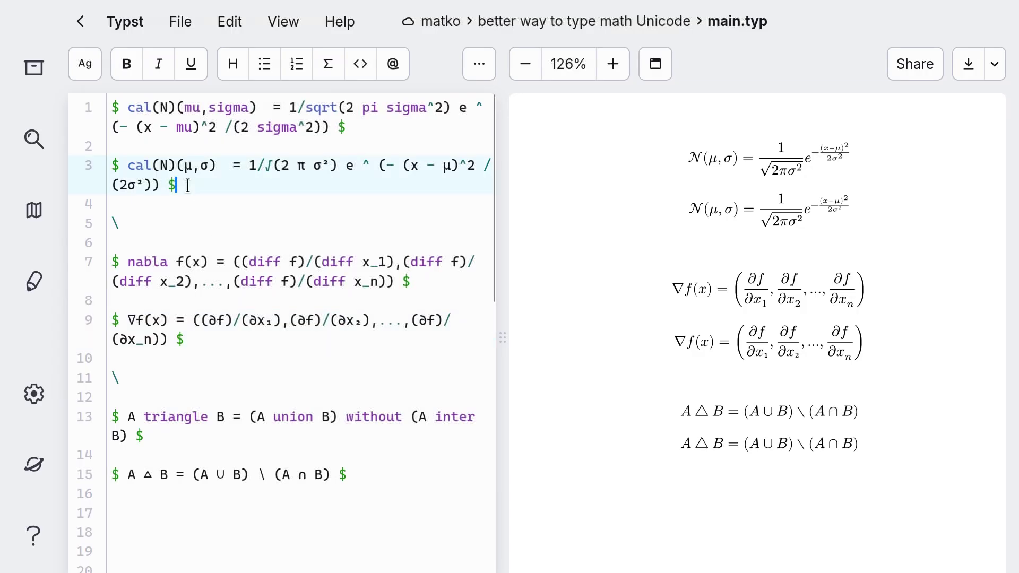
key(ctrl+shift+Home)
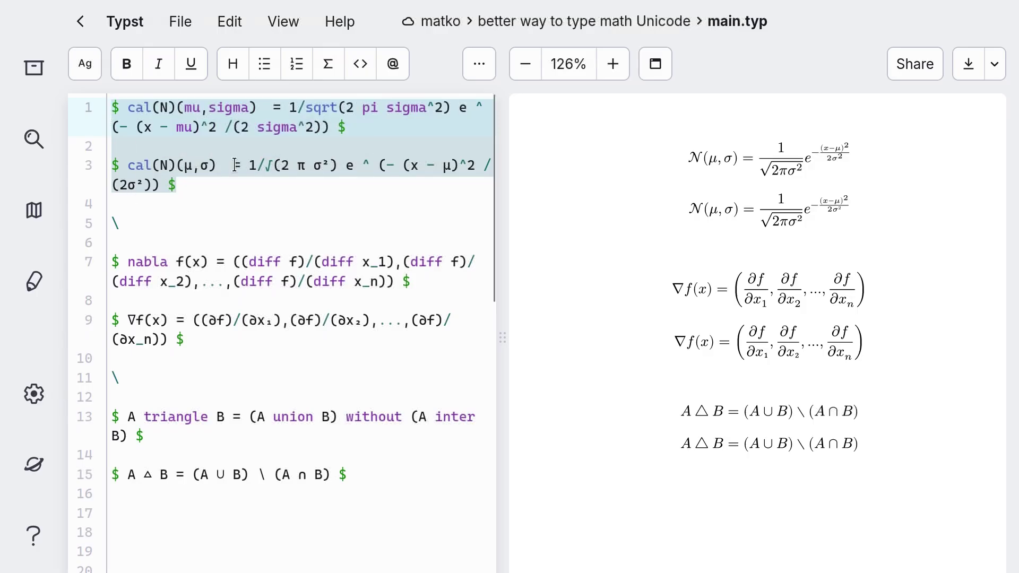
click(207, 196)
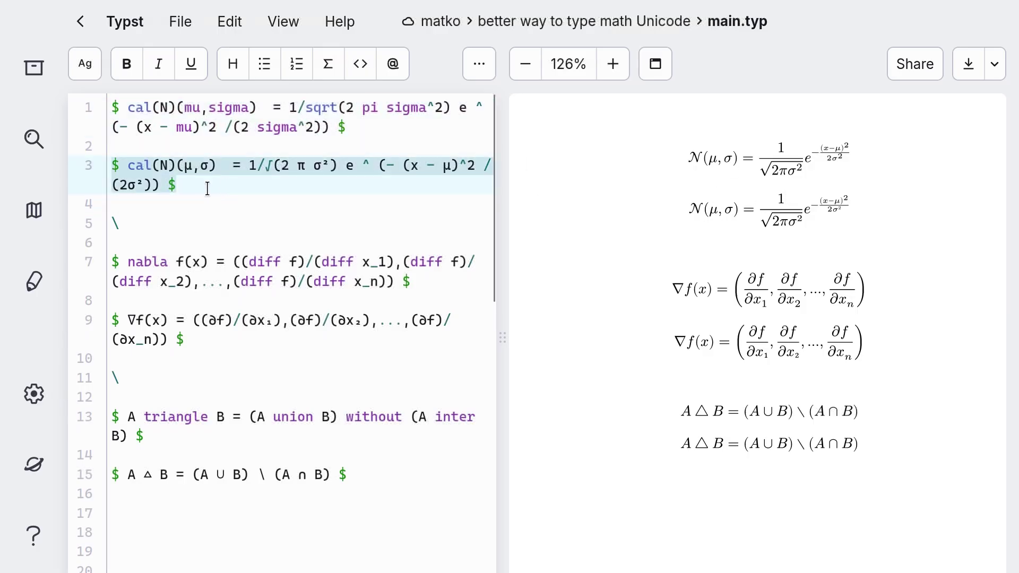
click(197, 184)
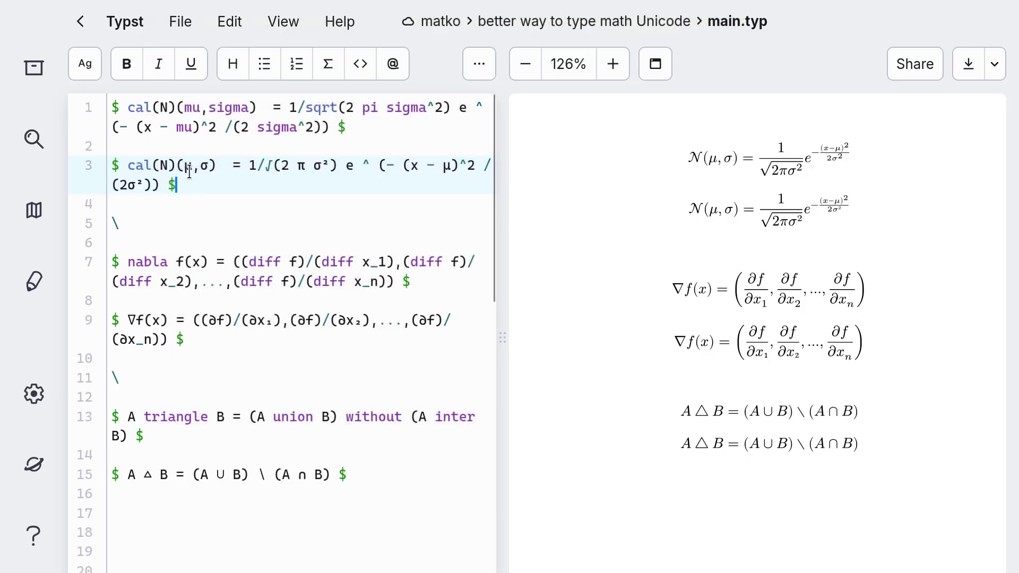
drag(185, 109, 248, 109)
drag(184, 166, 206, 167)
click(187, 222)
Step: Inspect the gradient formula pair on lines 7–9, highlighting the ∇ character
drag(187, 352, 109, 273)
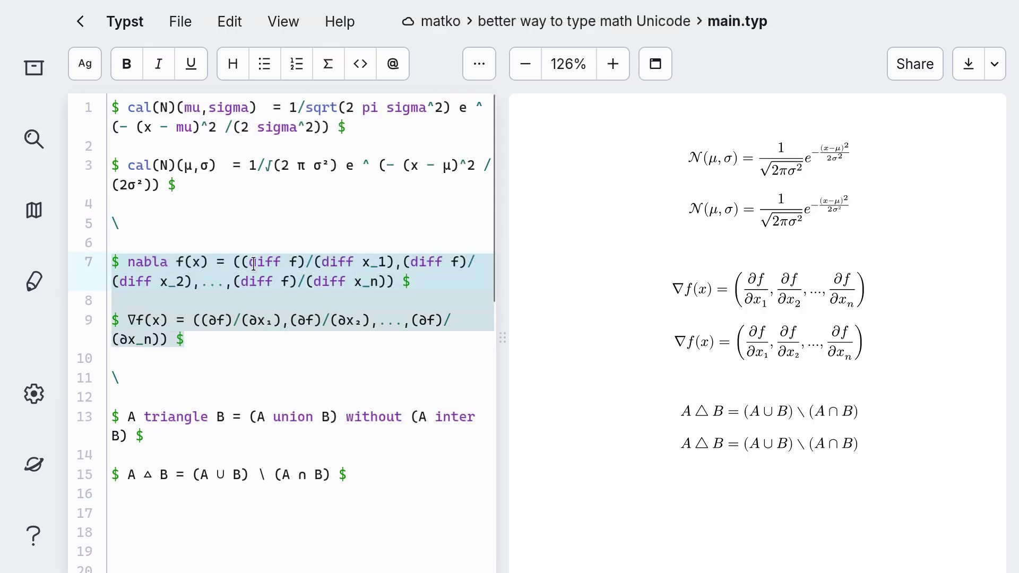
double_click(133, 320)
click(187, 338)
scroll(318, 298, down, 3)
scroll(351, 361, up, 2)
Step: Check the Unicode set formula on line 15, then start a new blank line 17
drag(364, 398, 109, 329)
click(166, 348)
drag(130, 383, 328, 378)
click(328, 392)
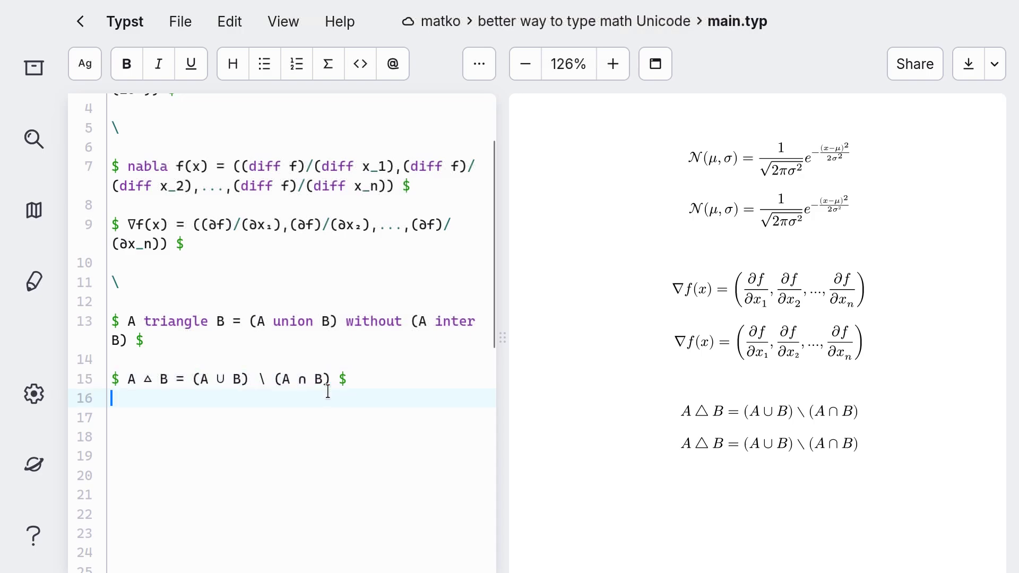
key(Return)
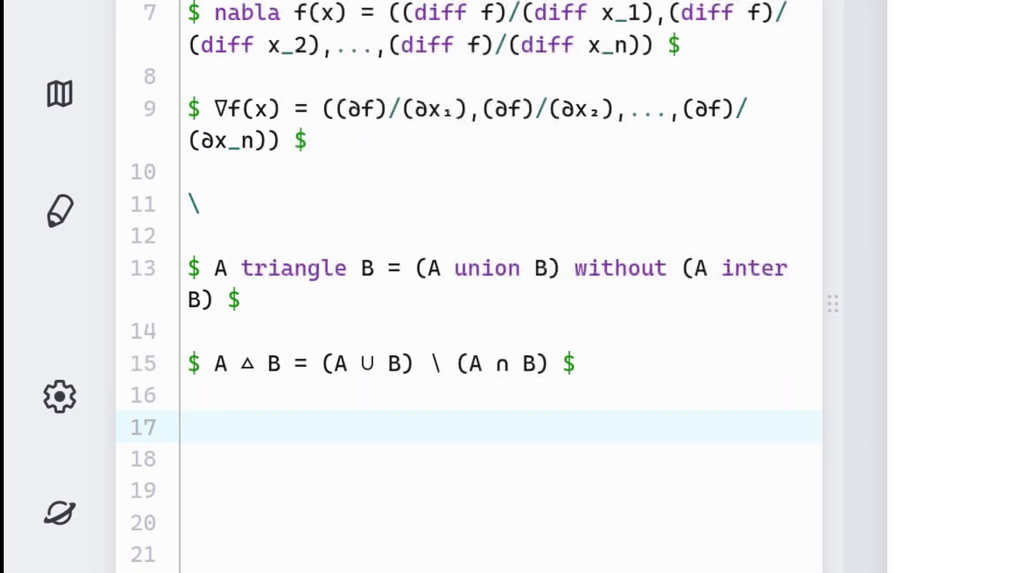
Step: Add lines where triangle\ expands to △ and union\ to ∪, then go to espanso's Installation section
text(triangle\ )
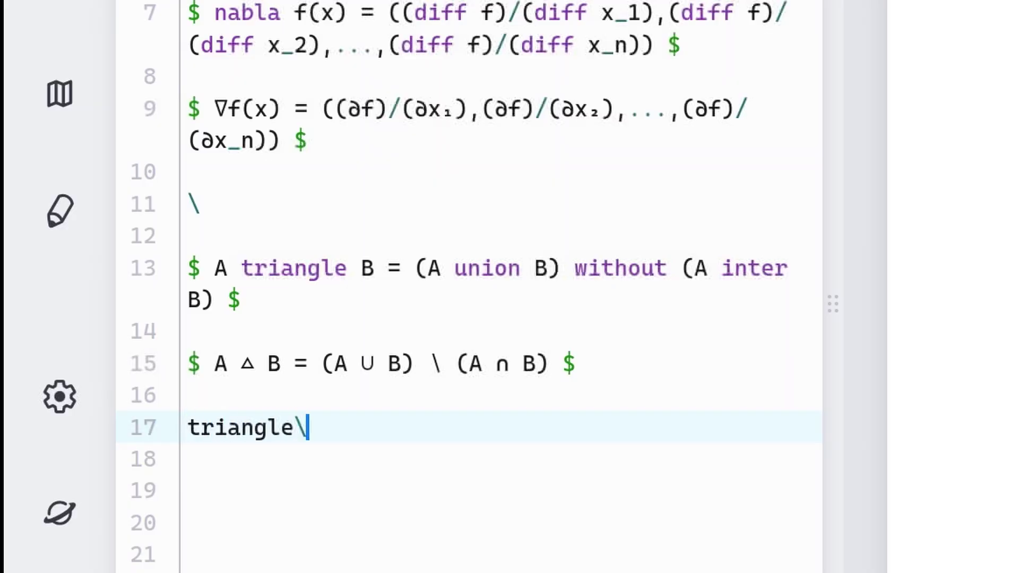
text(→ △)
key(Return)
key(Return)
text(union\ → ∪)
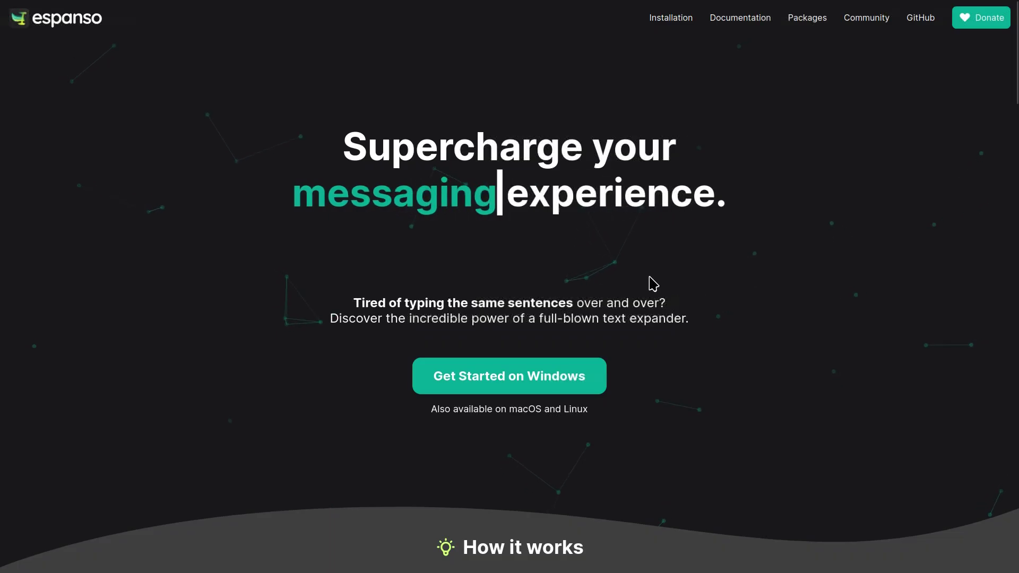
click(670, 19)
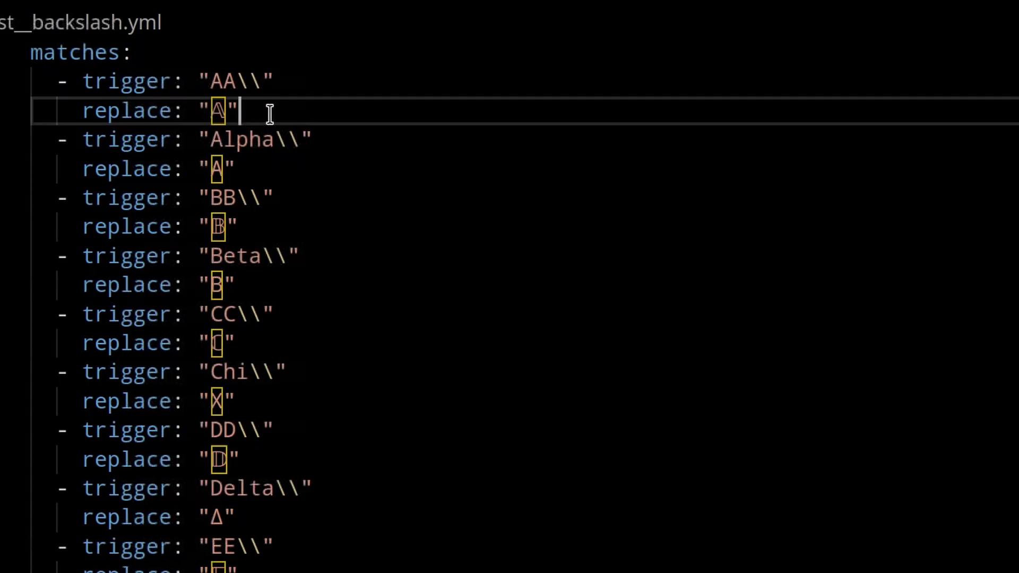
Step: Inspect the first AA\ trigger in typst__backslash.yml and test that AA\ expands to 𝔸
drag(266, 109, 34, 91)
click(164, 110)
drag(237, 82, 263, 82)
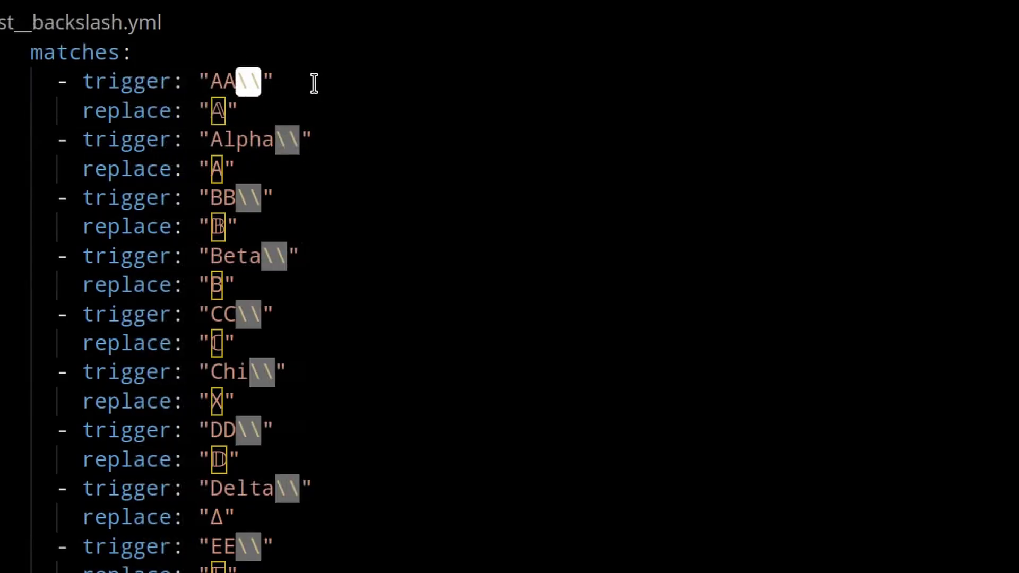
click(268, 111)
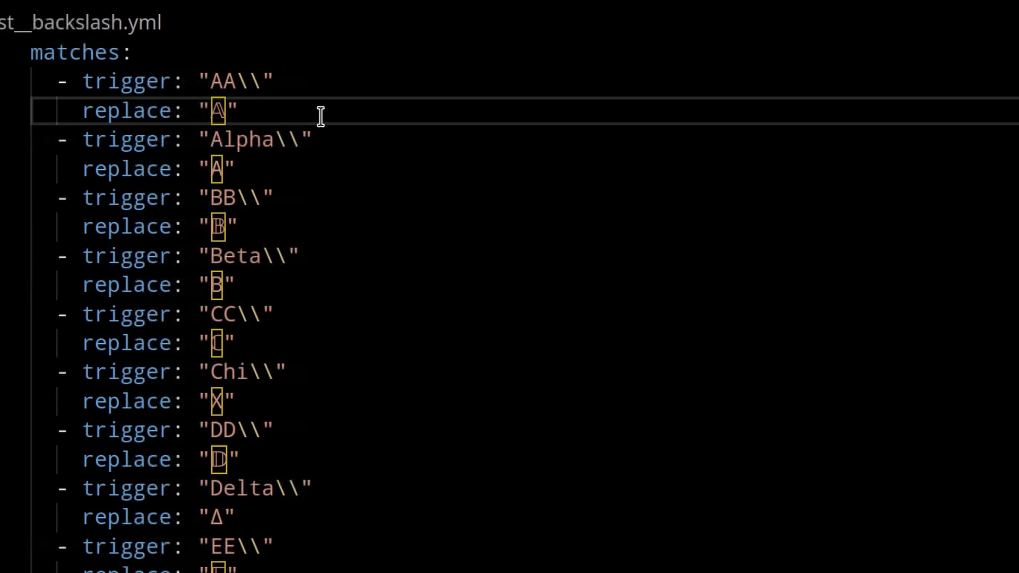
text(AA\)
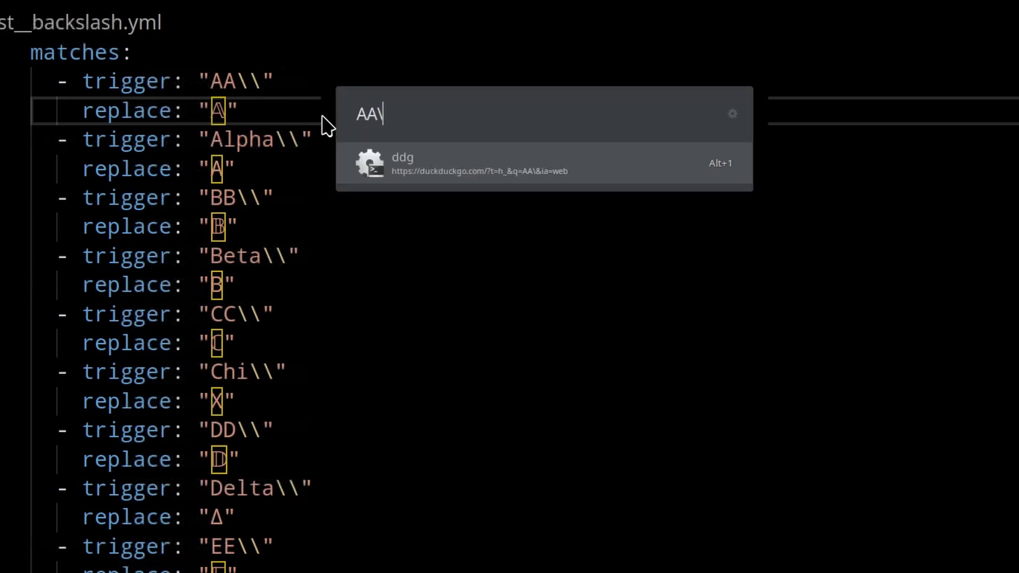
text( → 𝔸)
Step: Close the launcher, page down to the harpoon entries, and move to Typst's sym docs
key(Escape)
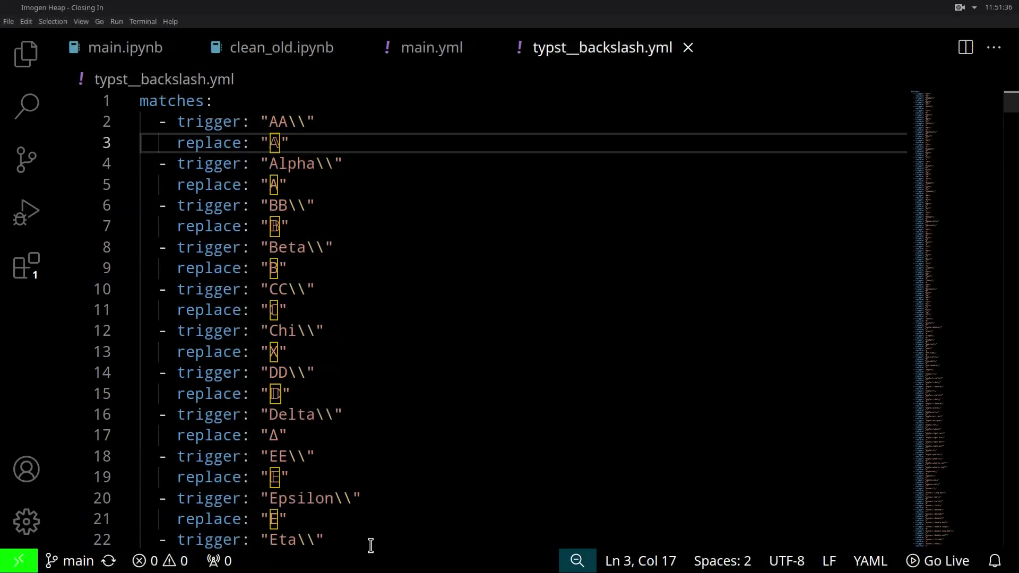
key(Page_Down)
key(Page_Down)
key(Page_Down)
key(Page_Down)
key(Page_Down)
key(Page_Down)
key(Page_Down)
key(Page_Down)
key(Page_Down)
key(Page_Down)
key(Page_Down)
key(Page_Down)
key(Page_Down)
key(Page_Down)
key(Page_Down)
key(Page_Down)
key(Page_Down)
key(Page_Down)
key(Page_Down)
key(Page_Down)
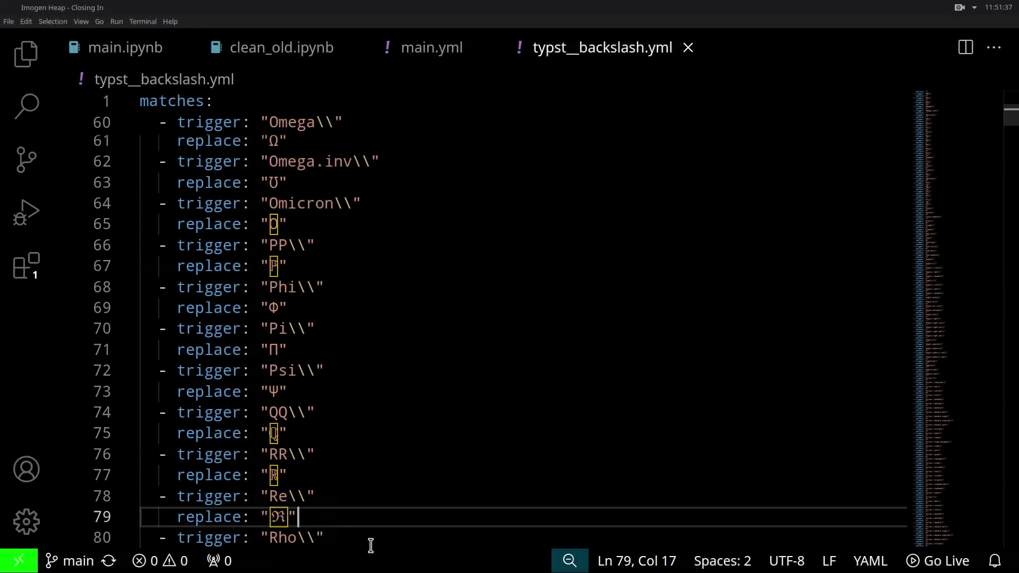
key(Page_Down)
key(Page_Down)
key(Page_Down)
key(Page_Down)
key(Page_Down)
key(Page_Down)
key(Page_Down)
key(Page_Down)
key(Page_Down)
key(Page_Down)
key(Page_Down)
key(Page_Down)
key(Page_Down)
key(Page_Down)
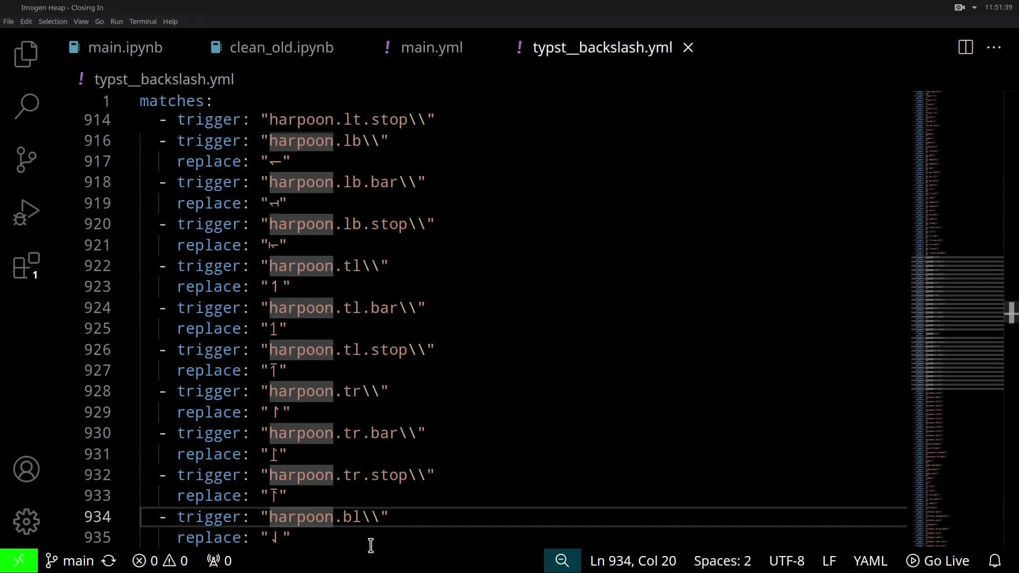
key(alt+Tab)
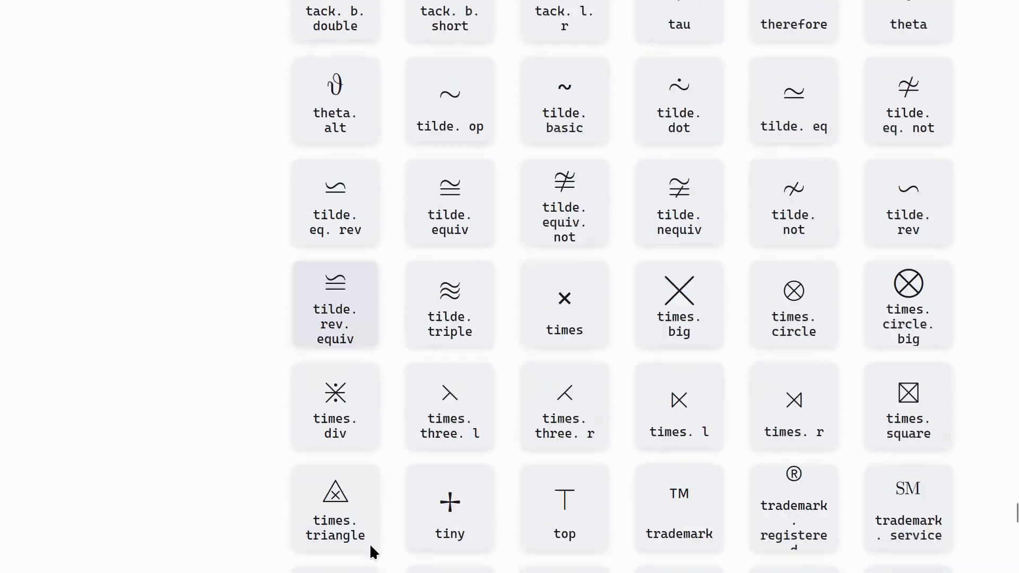
Step: Jump to the end of the sym symbol catalogue and scroll back up through the symbols
key(End)
scroll(605, 195, up, 20)
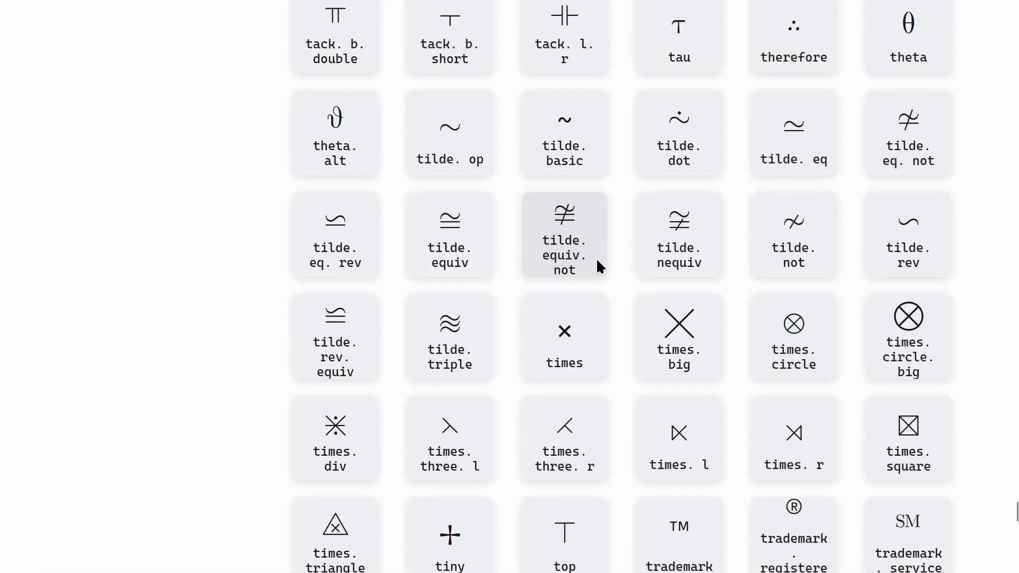
scroll(597, 256, up, 15)
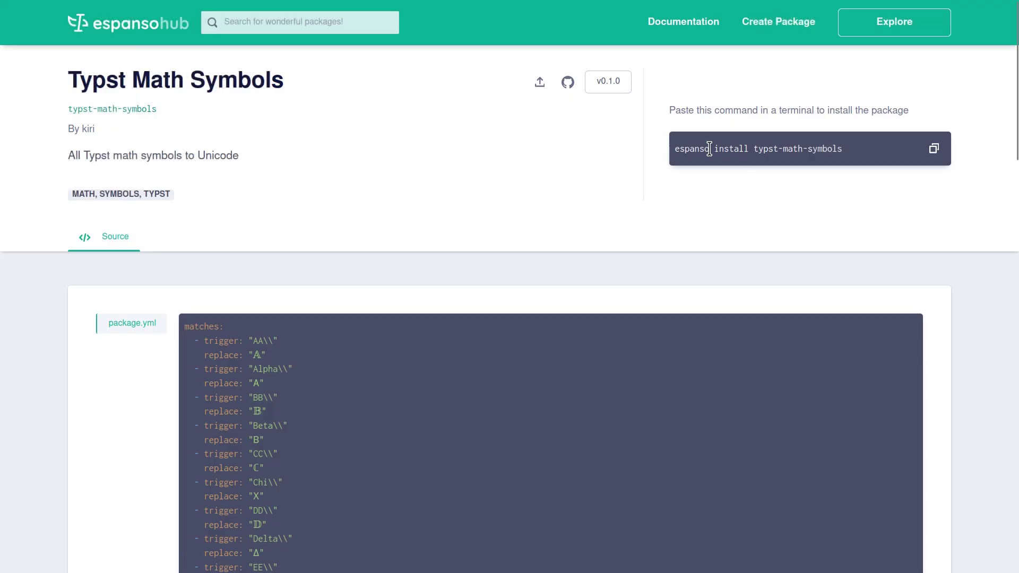
Step: Select the espanso install typst-math-symbols command and the \alpha usage example
drag(709, 149, 674, 150)
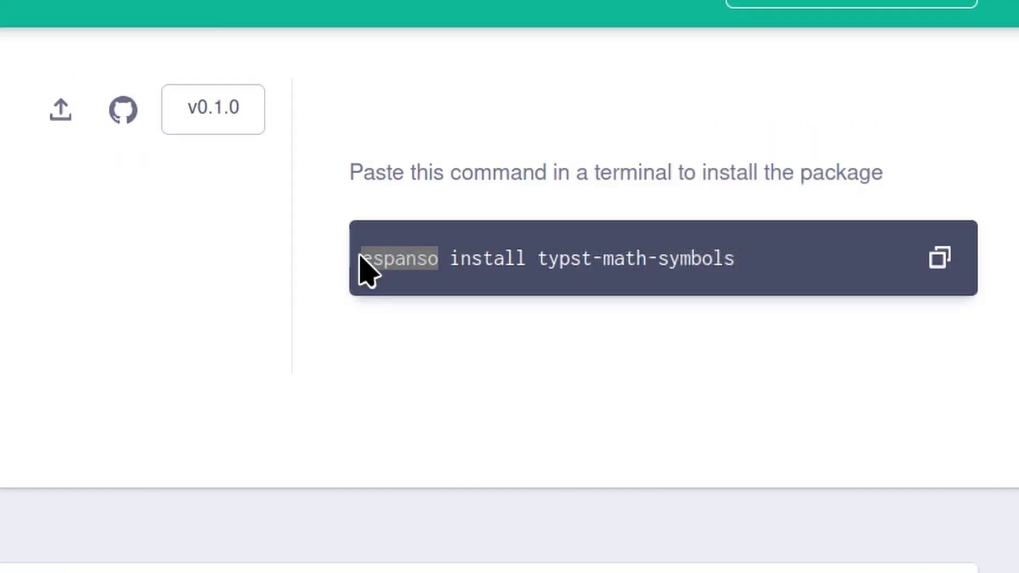
click(738, 265)
drag(739, 266, 364, 257)
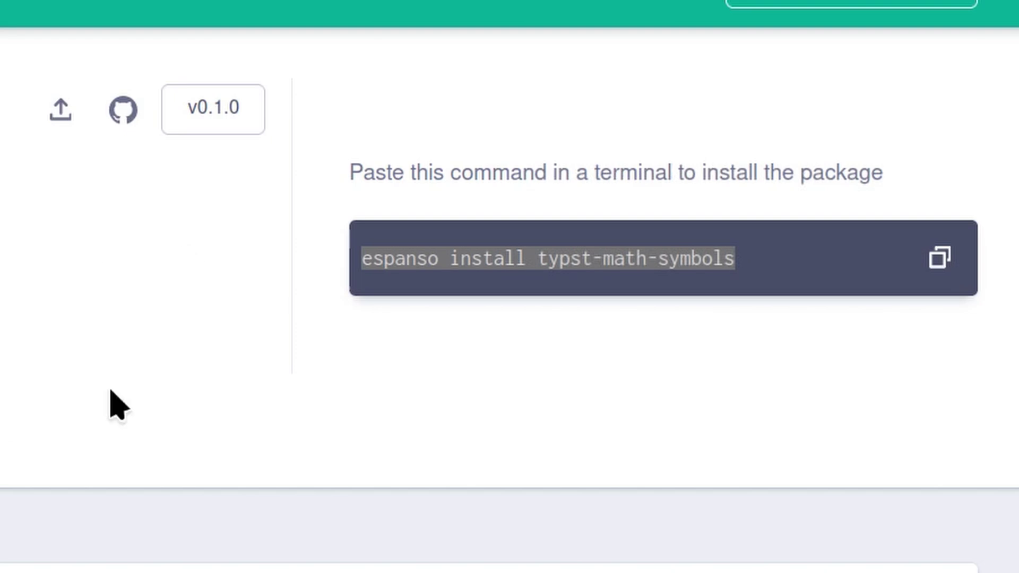
click(78, 364)
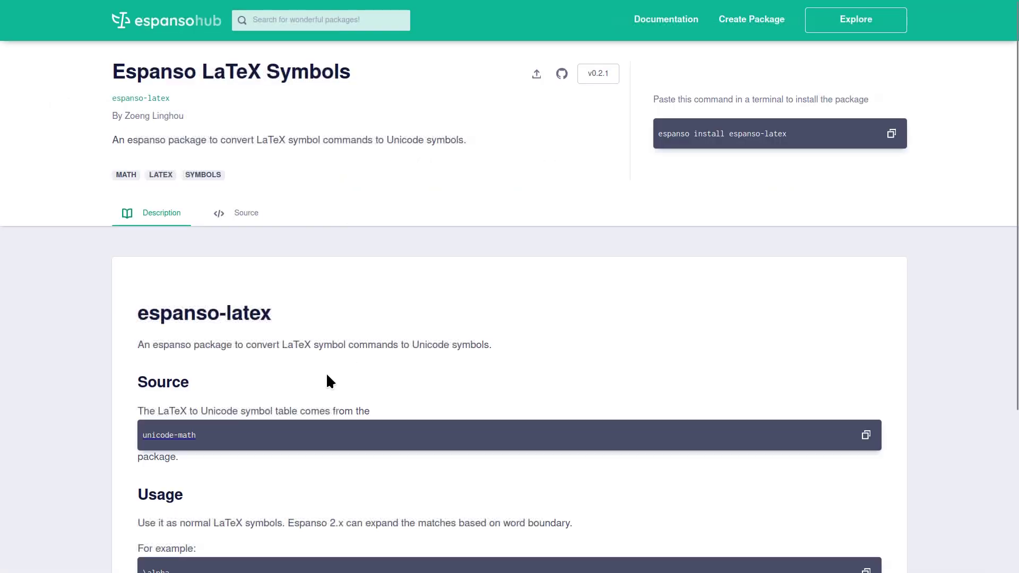
scroll(326, 371, down, 4)
triple_click(180, 368)
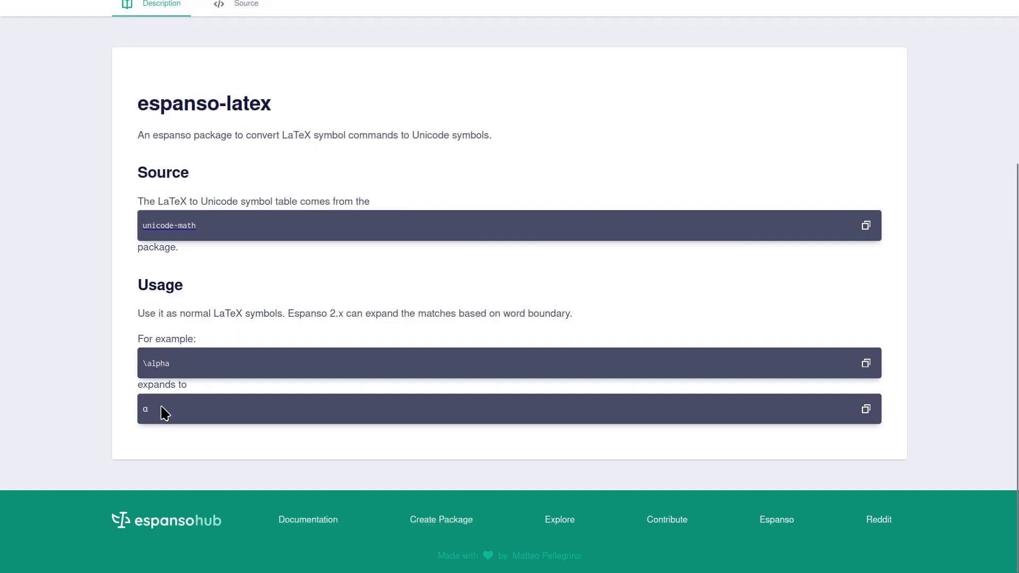
Step: Scroll the package.yml listing past the yen sign to the multiply sign \times entry
click(239, 8)
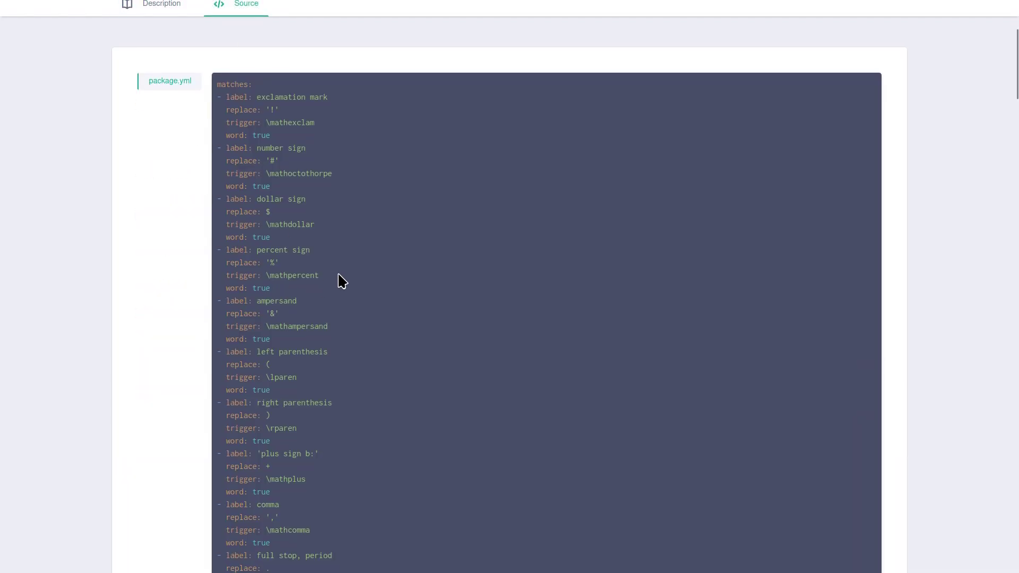
scroll(342, 281, down, 20)
drag(301, 310, 203, 281)
scroll(303, 269, down, 5)
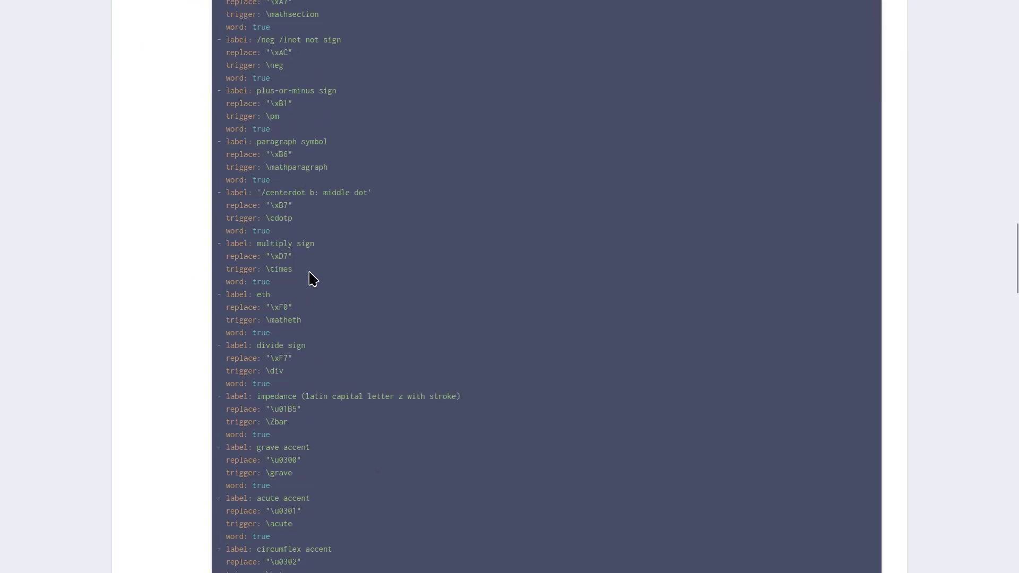
drag(289, 273, 218, 244)
click(317, 270)
Step: Add \usepackage{unicode-math} on a new line 2 of the Overleaf preamble
key(alt+Tab)
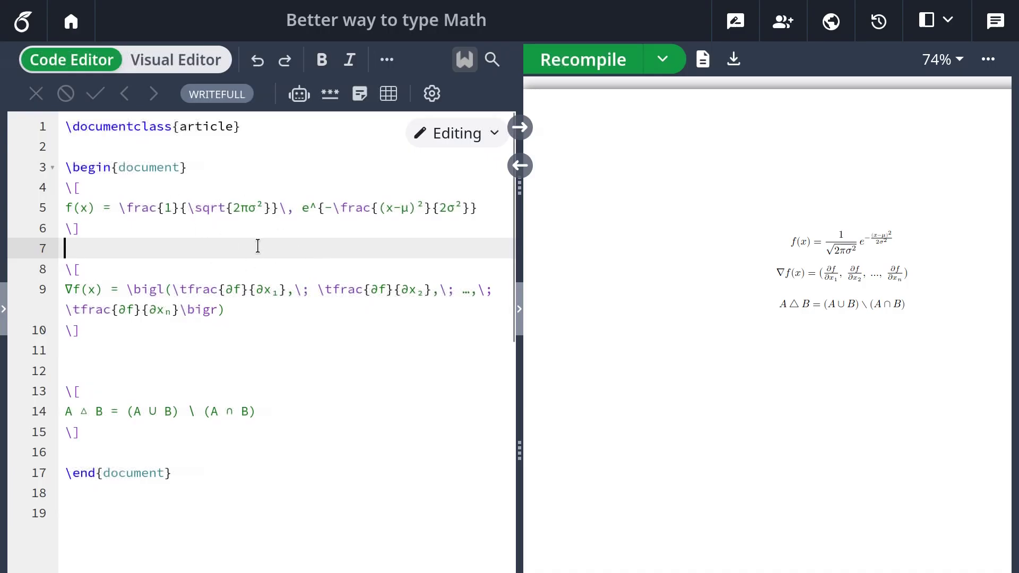
click(163, 260)
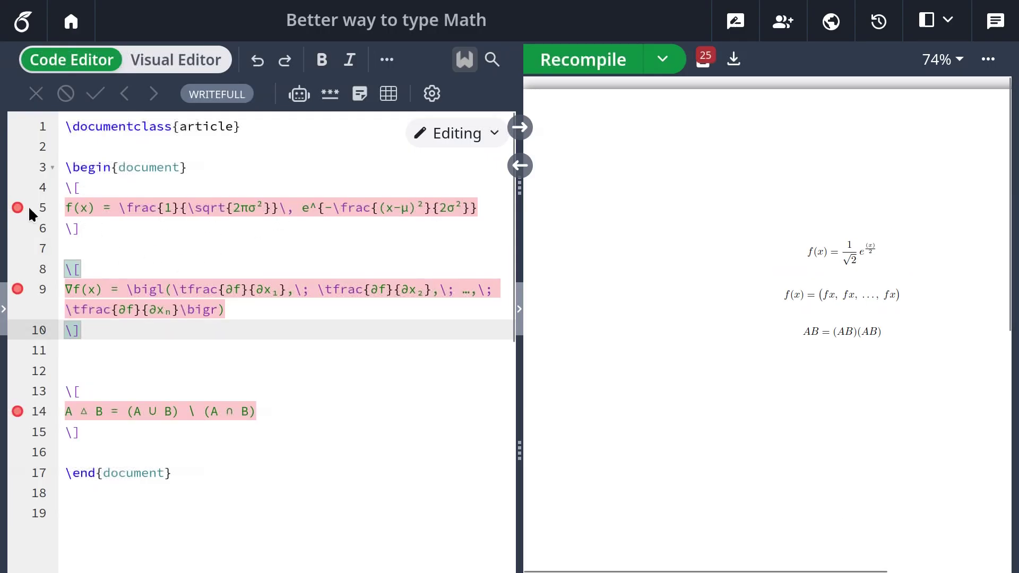
mouse_move(27, 211)
drag(205, 228, 262, 229)
click(111, 146)
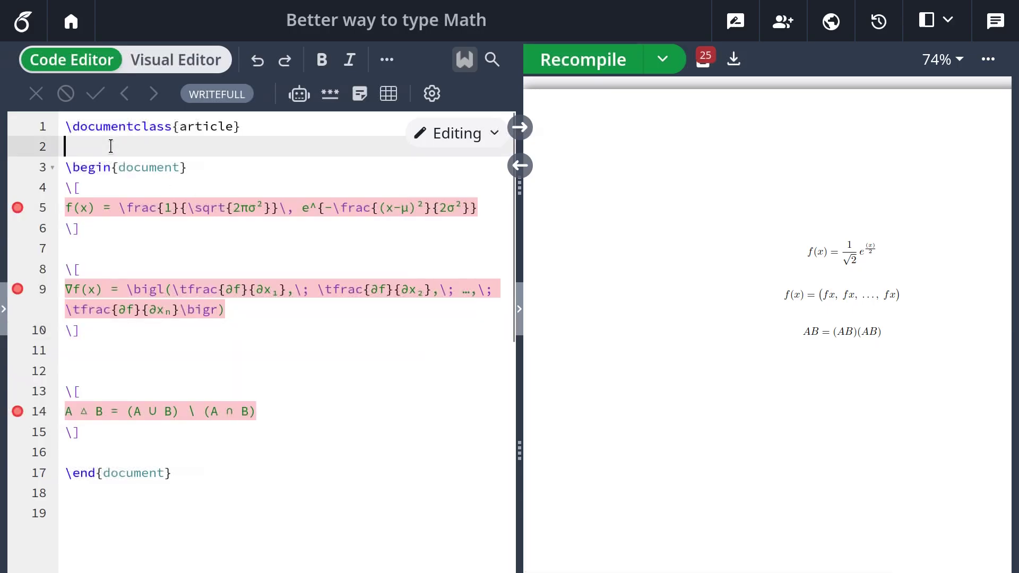
key(Return)
key(Up)
text(\use)
key(Return)
text(unic)
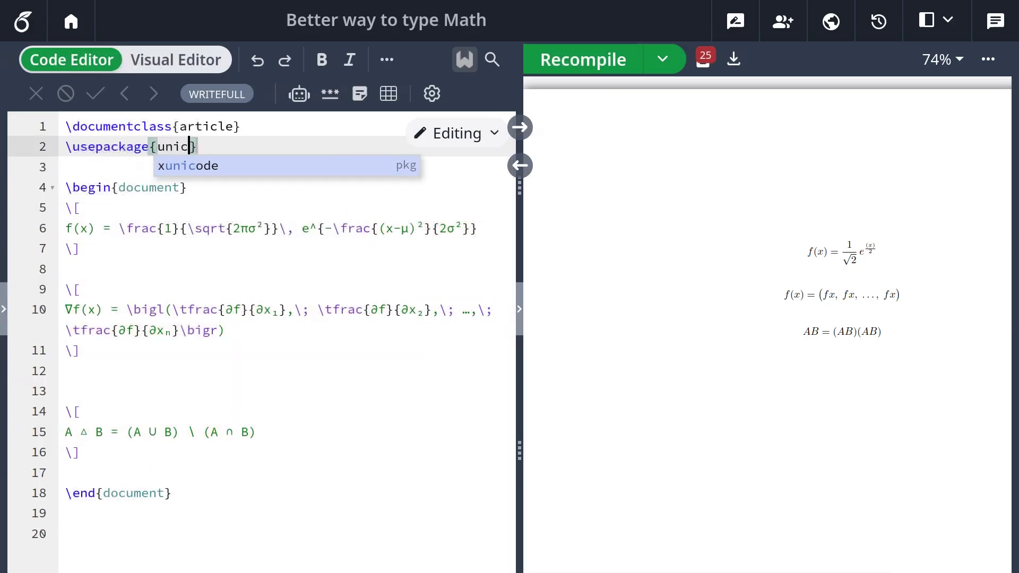
text(ode-math)
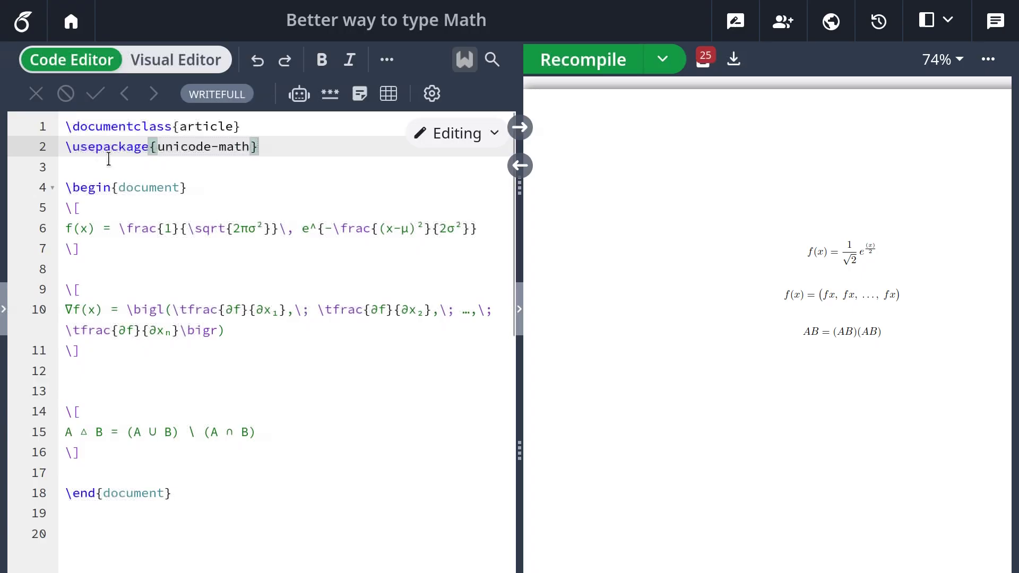
click(121, 159)
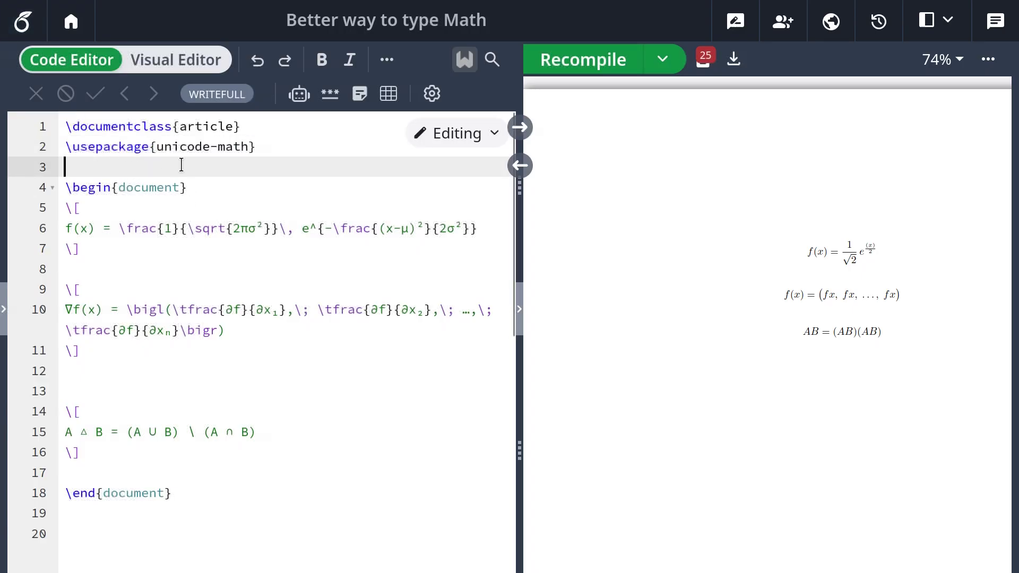
Step: Confirm the compiler stays LaTeX in the project menu and recompile the document
click(24, 16)
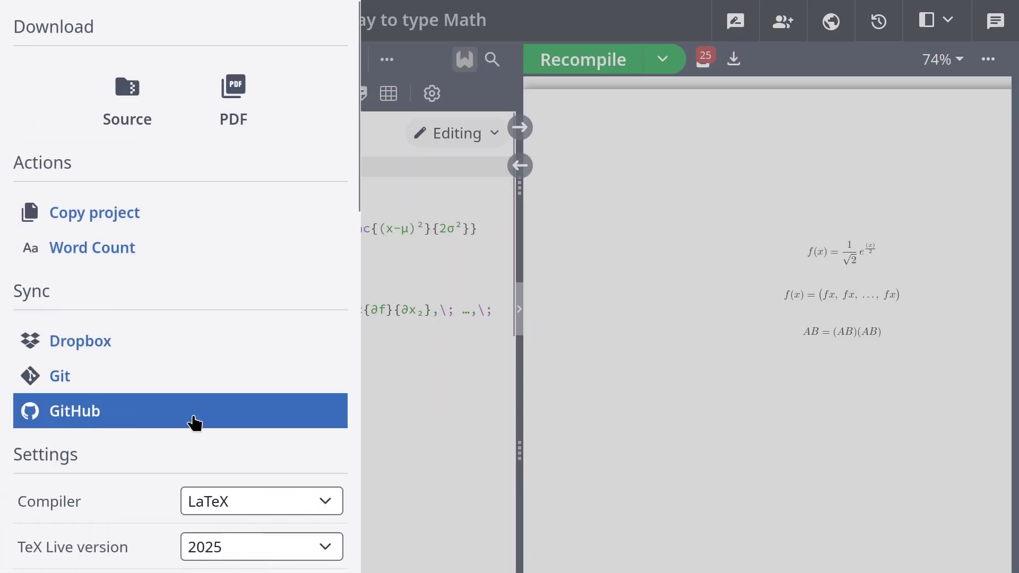
click(220, 504)
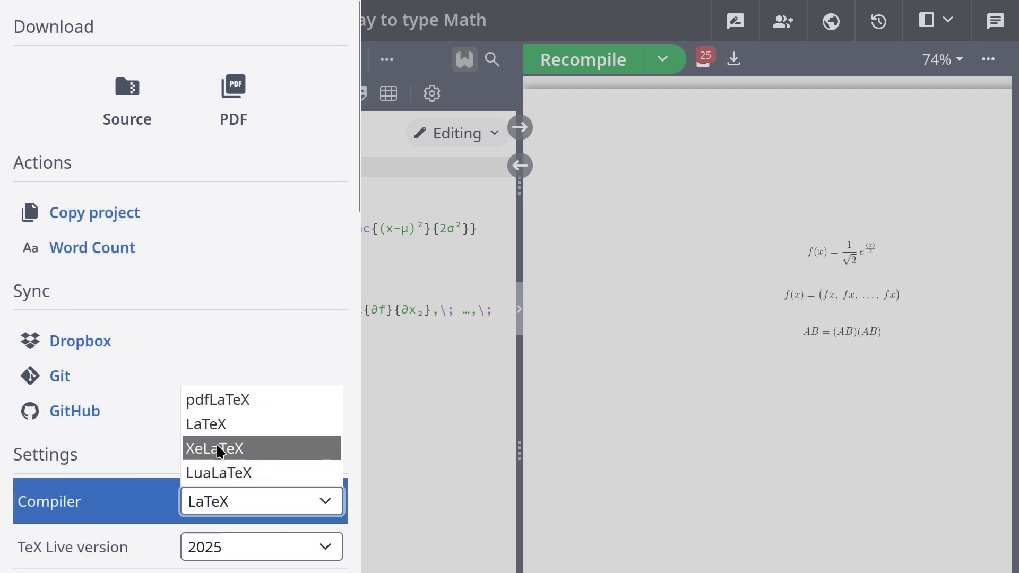
scroll(216, 444, down, 10)
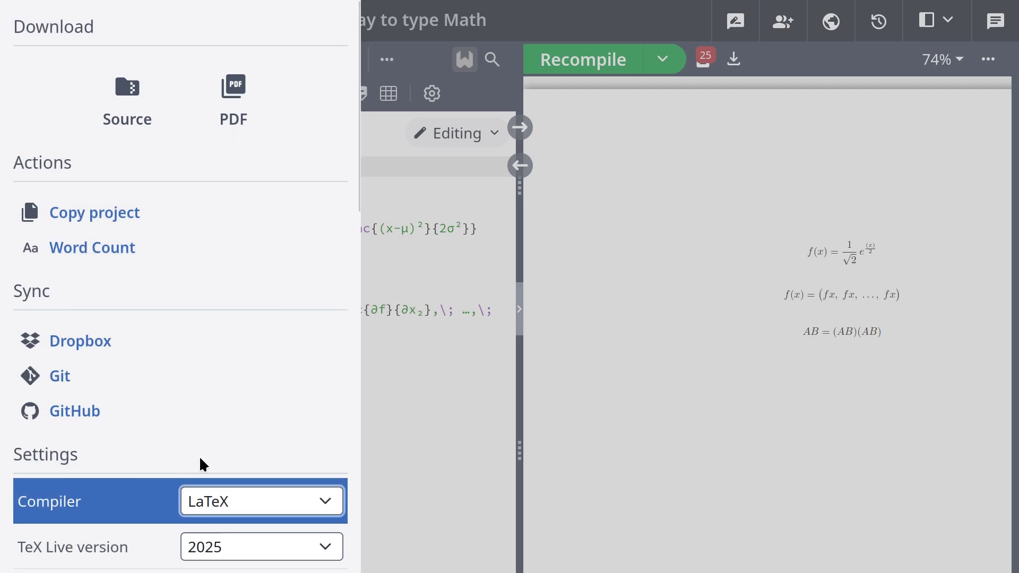
click(375, 337)
click(582, 66)
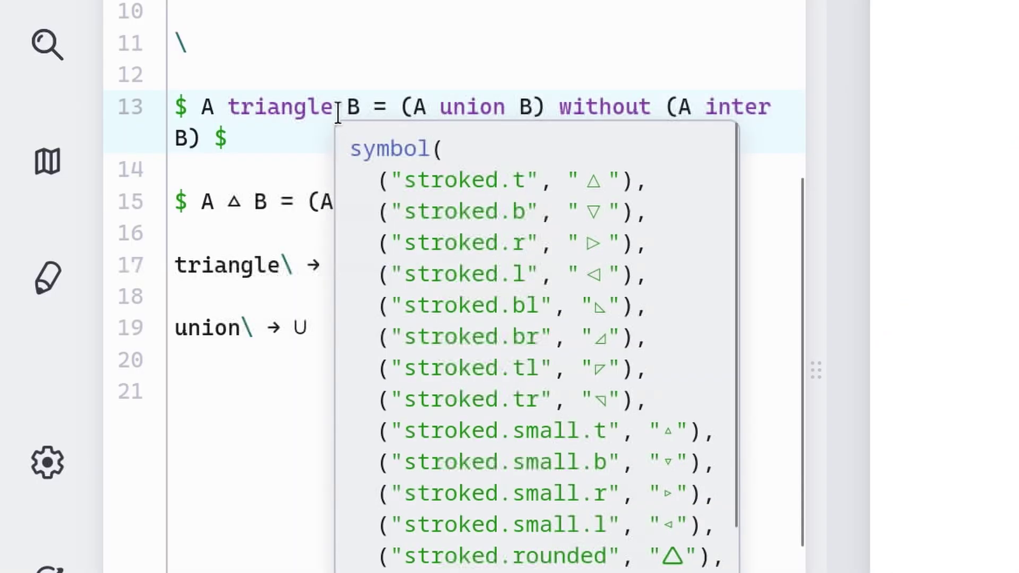
Step: Write 'triangle < triangle\' on line 21 below the symbol examples
drag(333, 117, 228, 114)
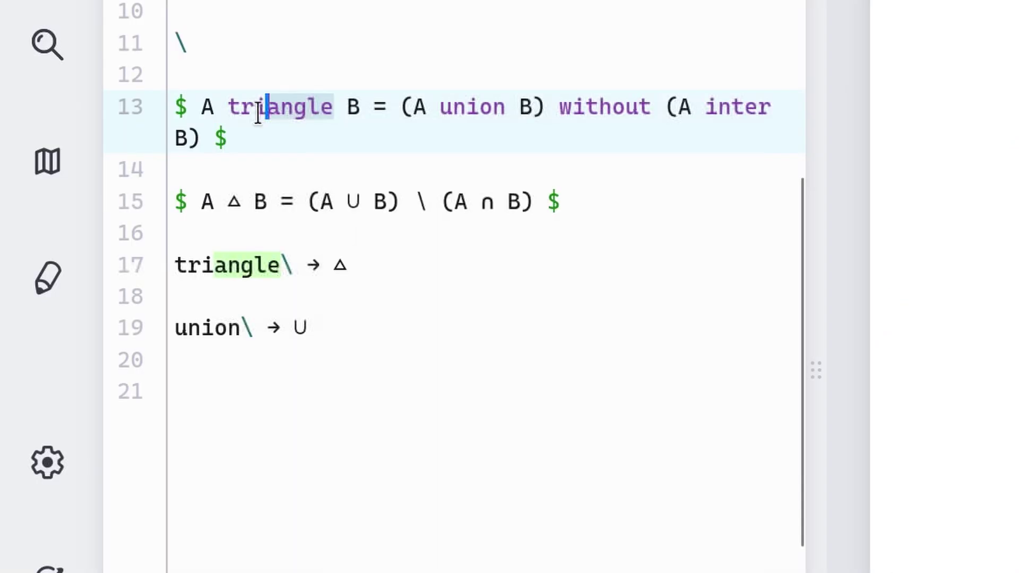
click(266, 374)
text(triangle < triangle\)
key(Return)
key(Return)
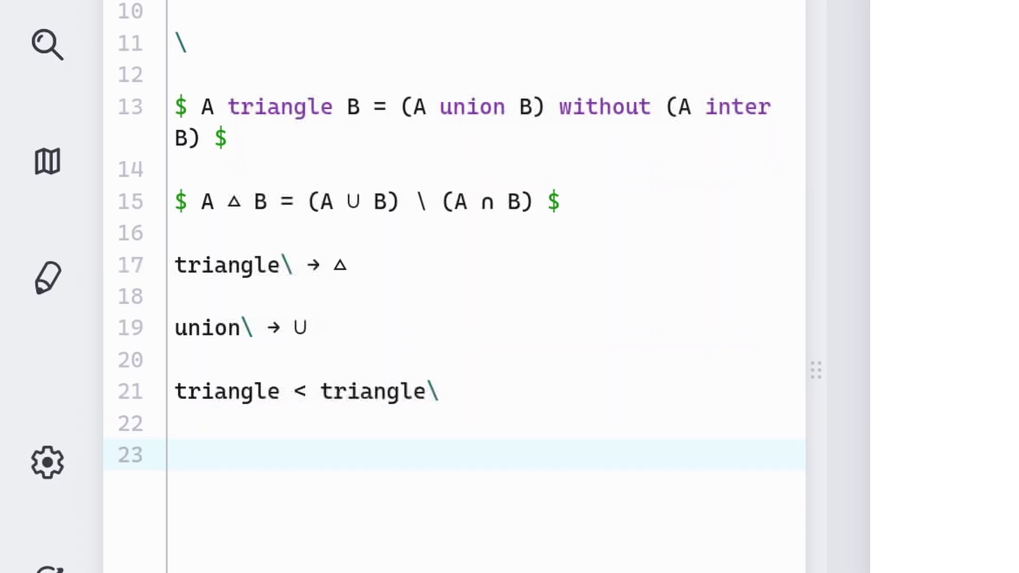
Step: Add the shorter tri\ → △ shortcut line, compare it with triangle, and leave blank lines below
text(tri\ )
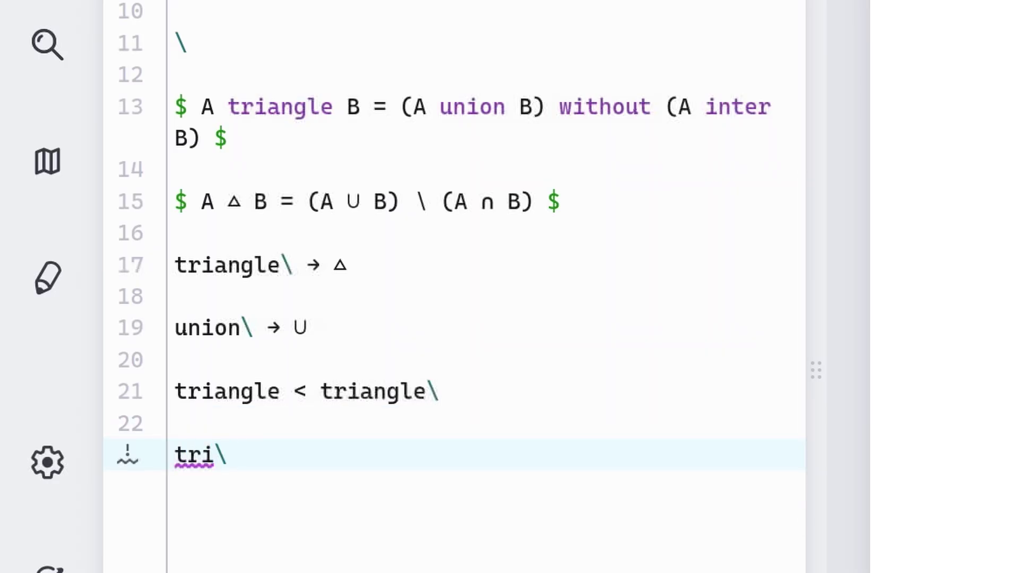
text(→ △)
key(BackSpace)
key(shift+Home)
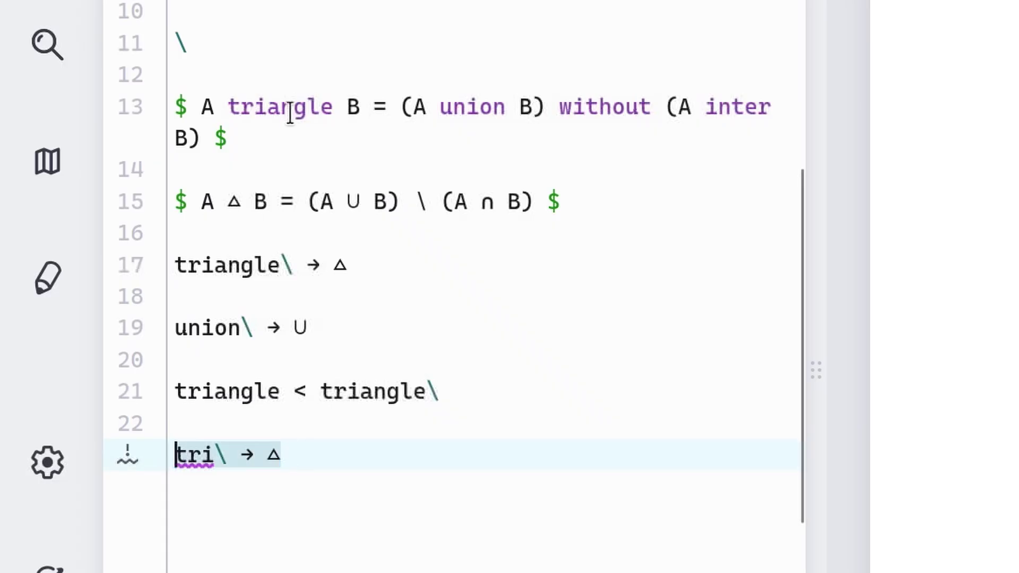
drag(332, 113, 228, 106)
click(326, 447)
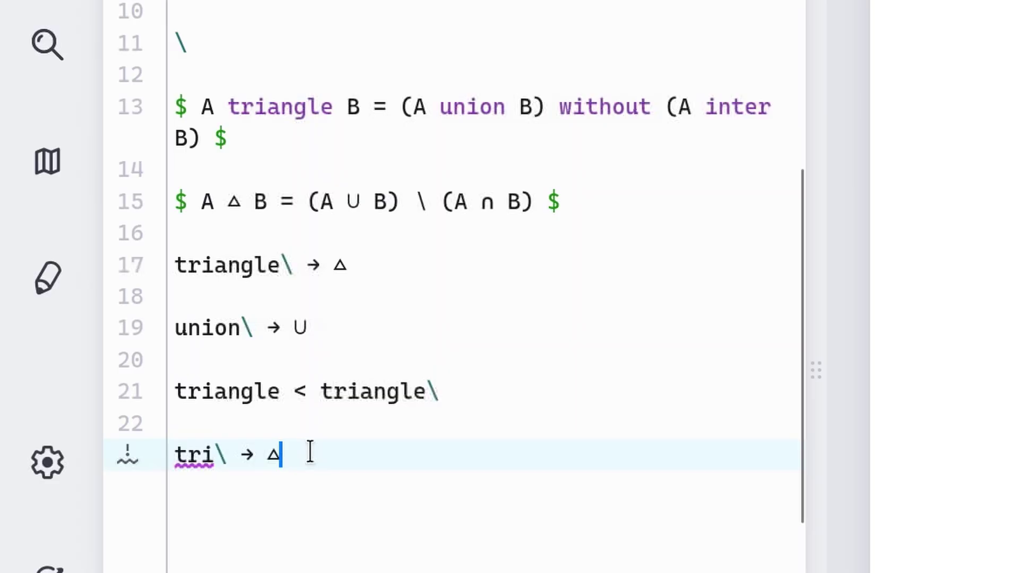
drag(307, 450, 147, 451)
click(291, 455)
drag(299, 454, 177, 455)
click(328, 459)
key(Return)
key(Return)
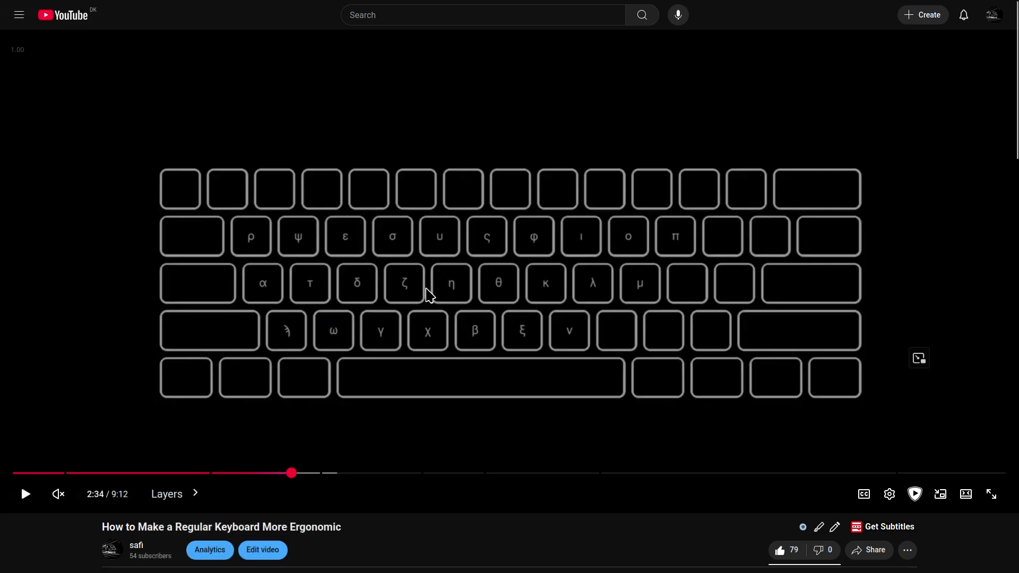
Step: Pause the video at 2:36, scrub back to 2:19, then jump to the Implementation chapter at 6:17
click(473, 291)
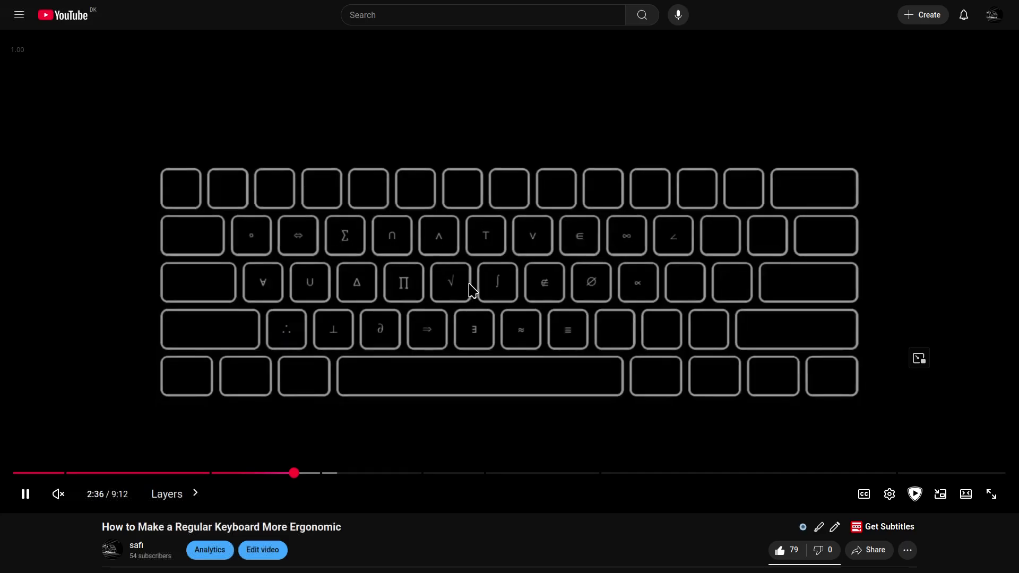
click(471, 291)
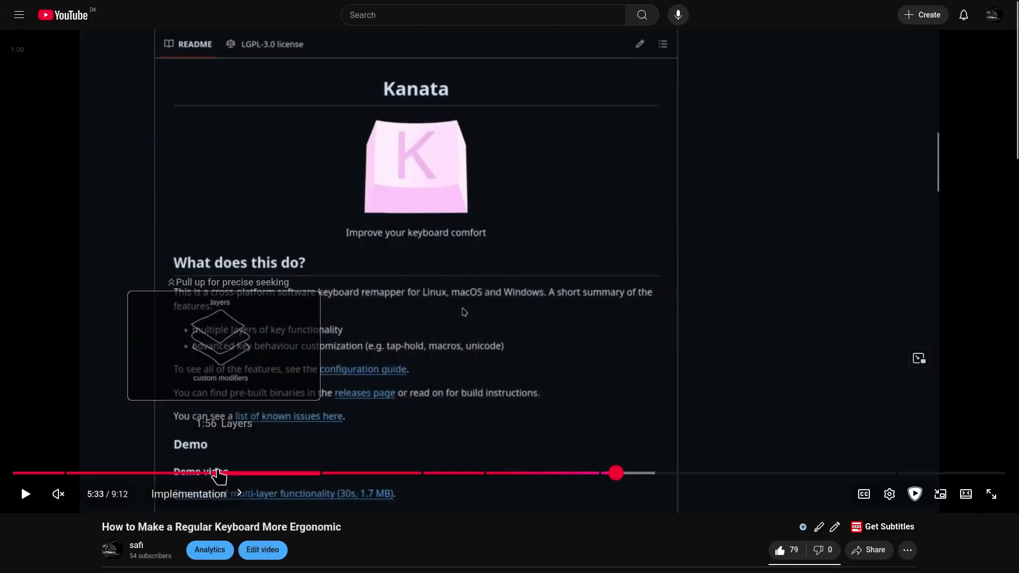
drag(214, 474, 264, 473)
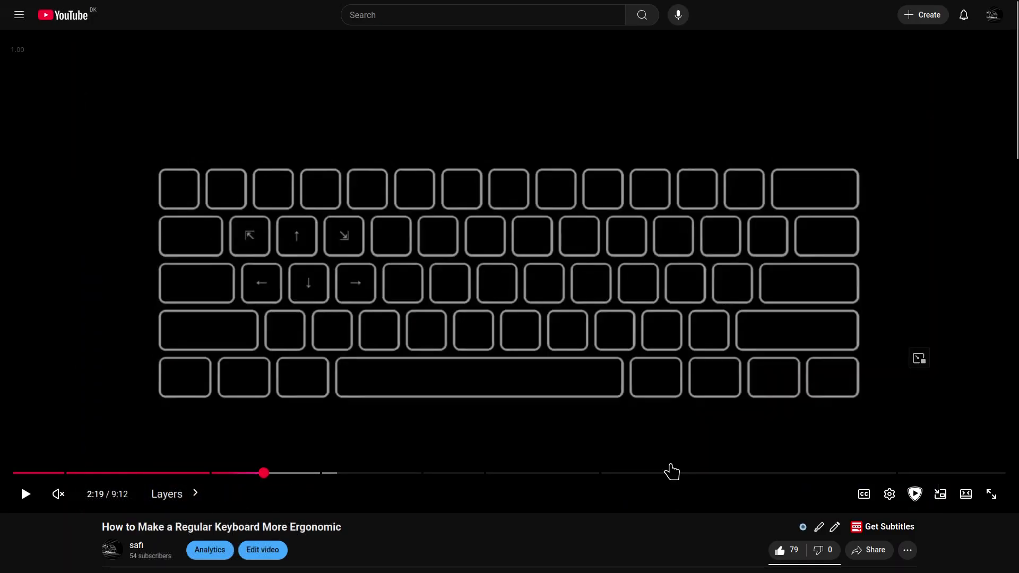
drag(672, 474, 695, 473)
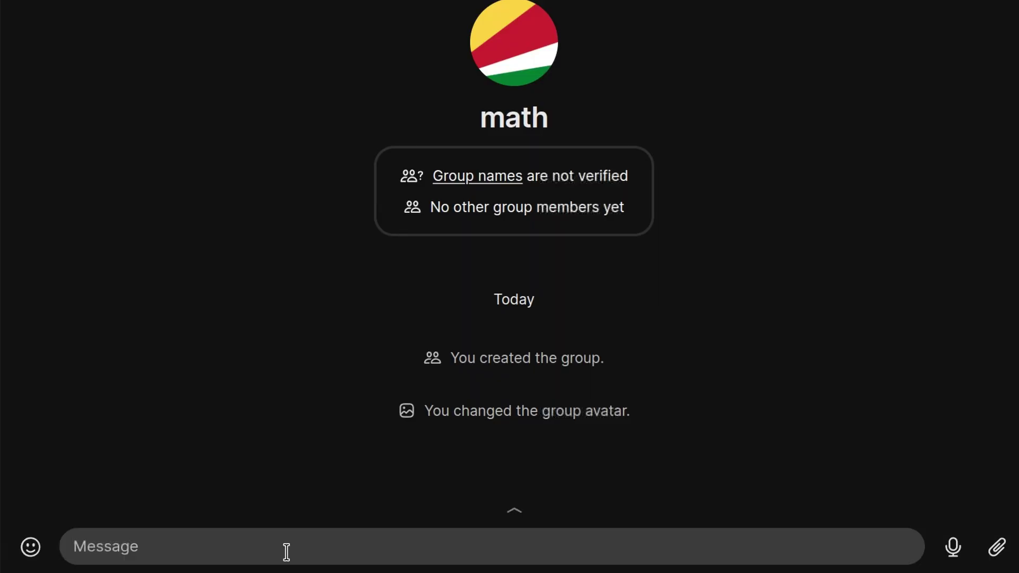
Step: Type A △ B = (A ∪ B) \ (A ∩ B) using Espanso triggers, fix the leftover, and send it
text(A △ B =)
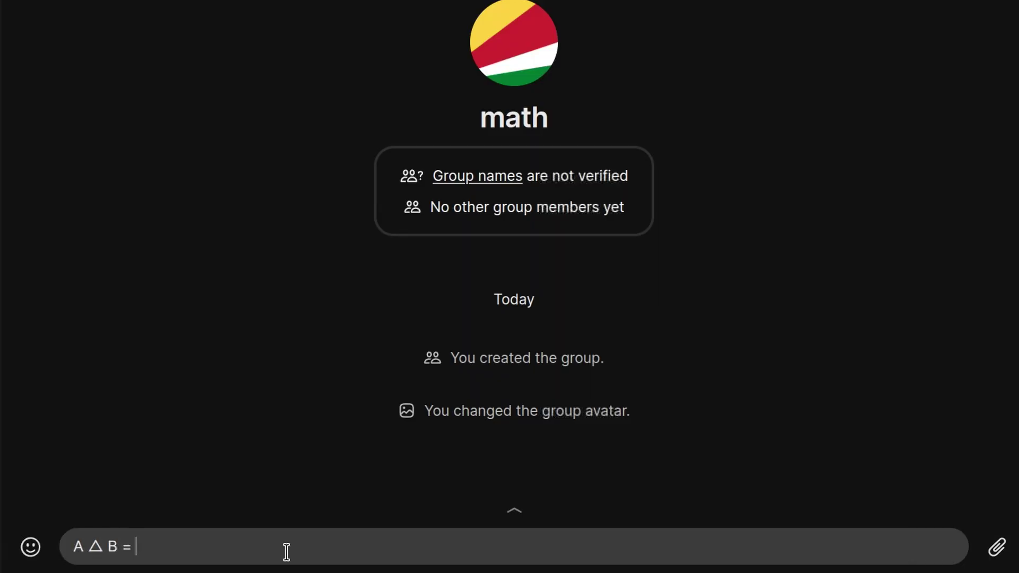
text( (A ∪ B) w)
key(BackSpace)
key(BackSpace)
key(Return)
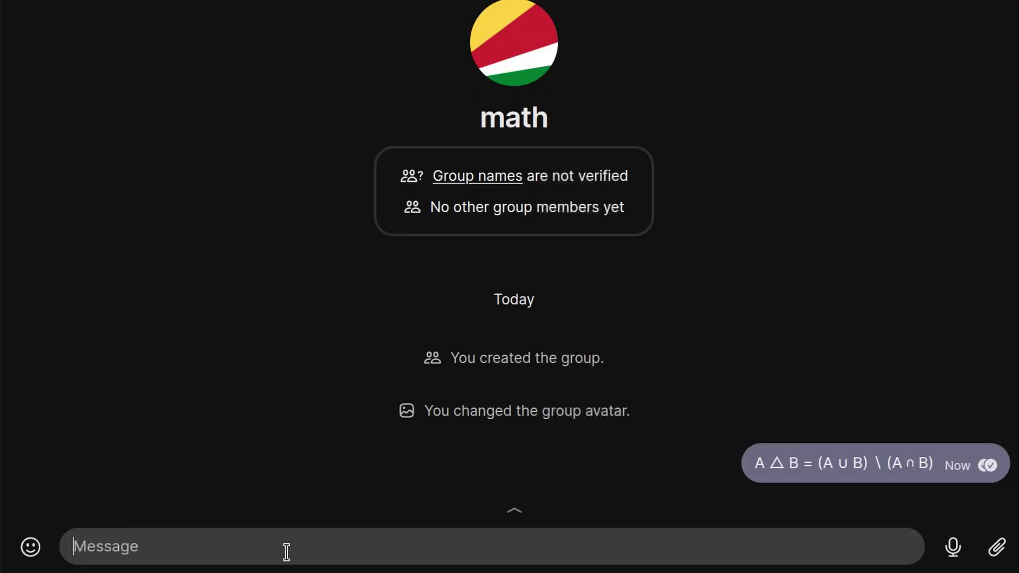